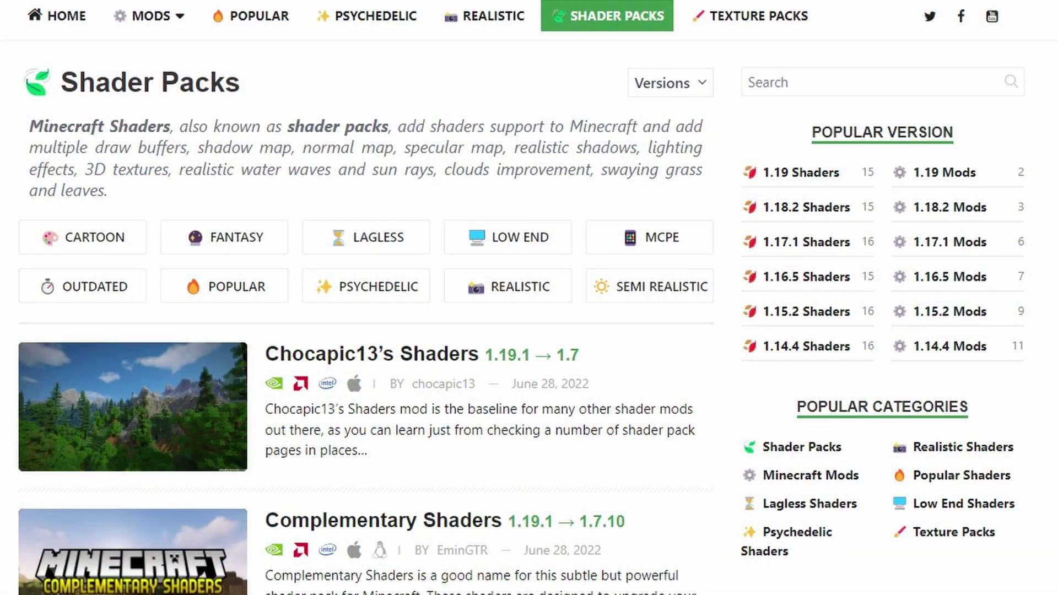
# Step: Look through the first page of Minecraft shader packs, checking the available packs and their supported game versions
pyautogui.scroll(-10, 424, 188)
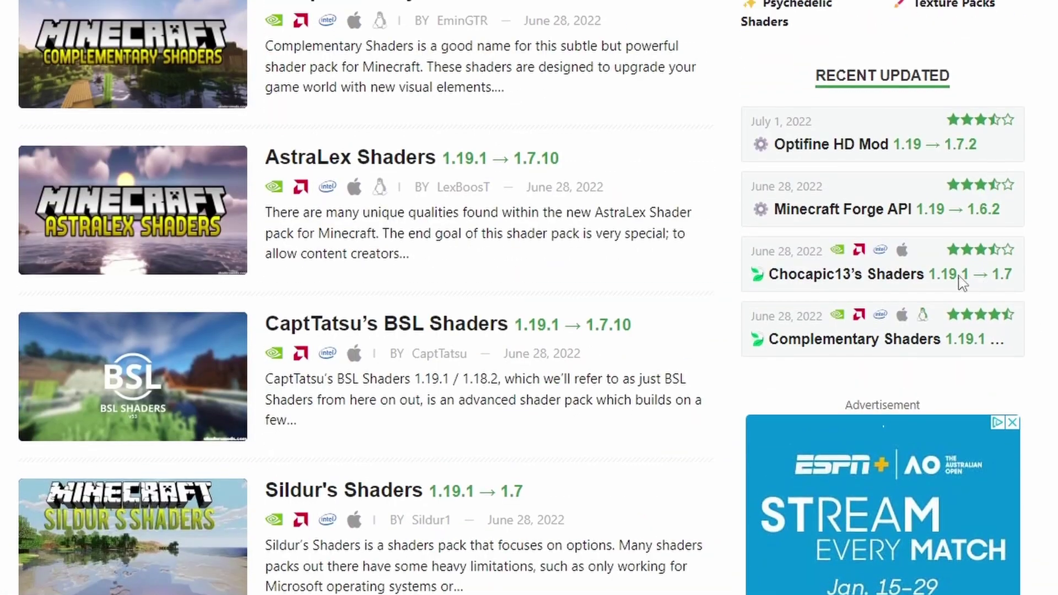
pyautogui.scroll(10, 425, 187)
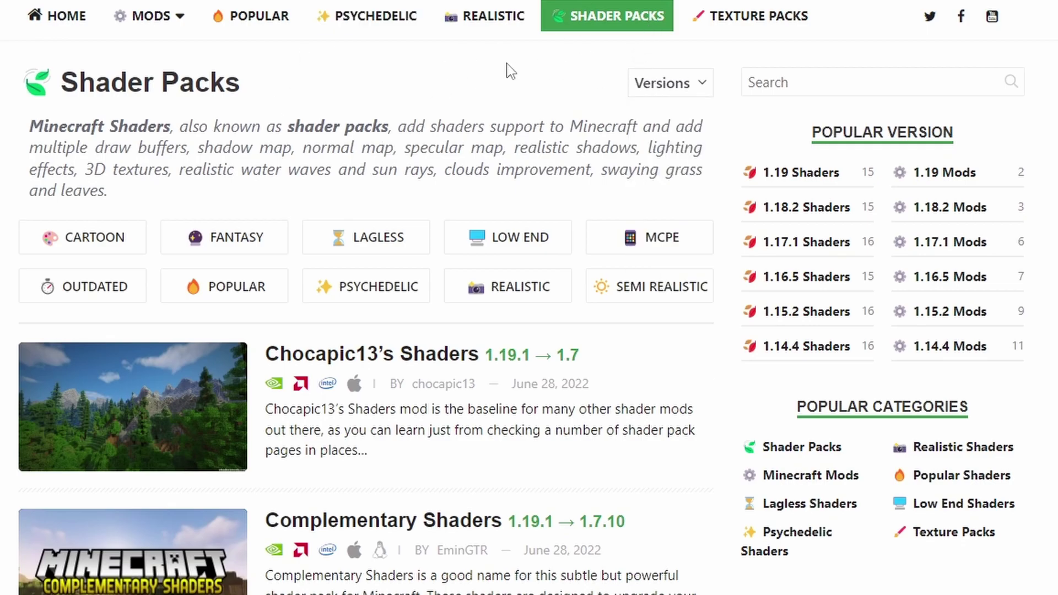
pyautogui.scroll(-6, 449, 253)
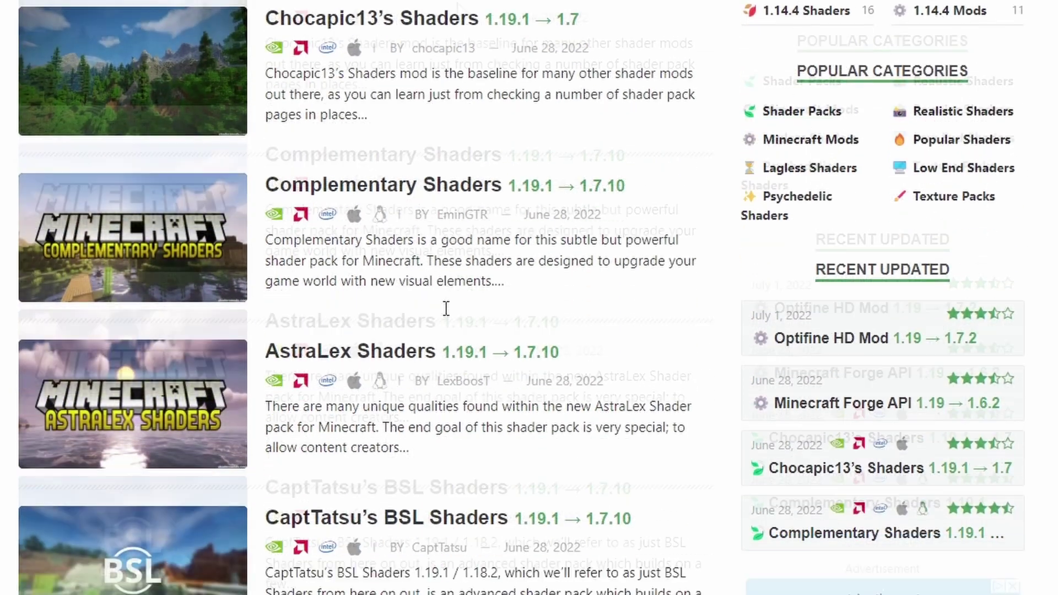
pyautogui.scroll(-1, 413, 309)
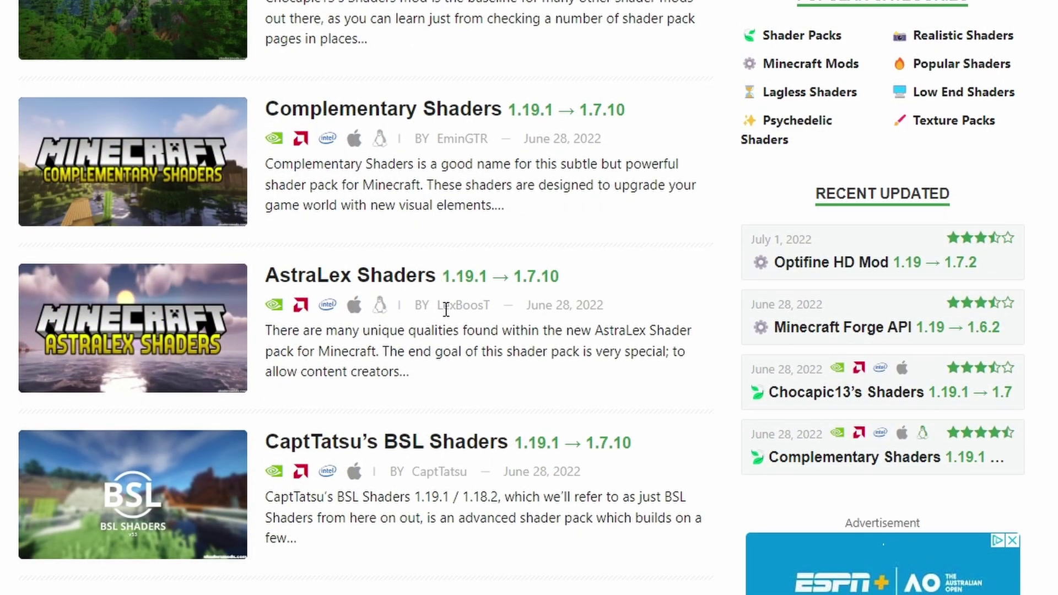
pyautogui.scroll(-3, 446, 308)
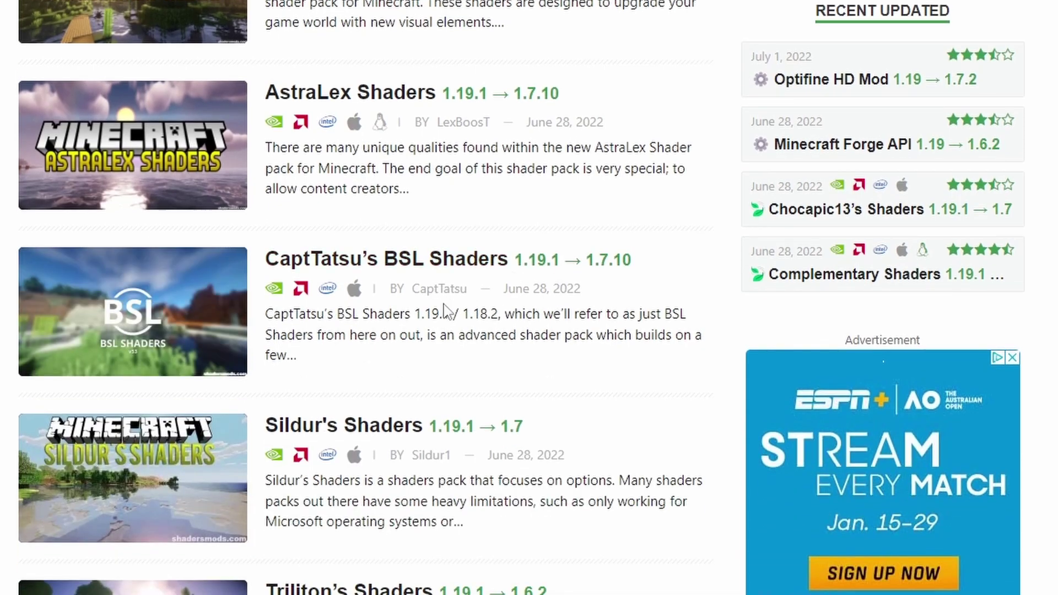
pyautogui.scroll(5, 445, 311)
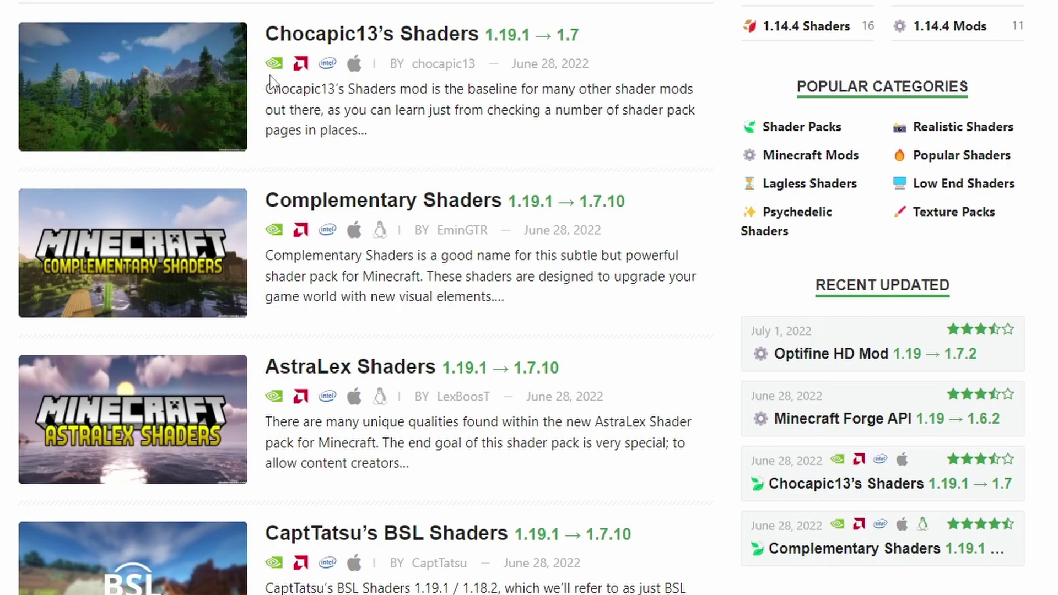
pyautogui.scroll(-1, 246, 326)
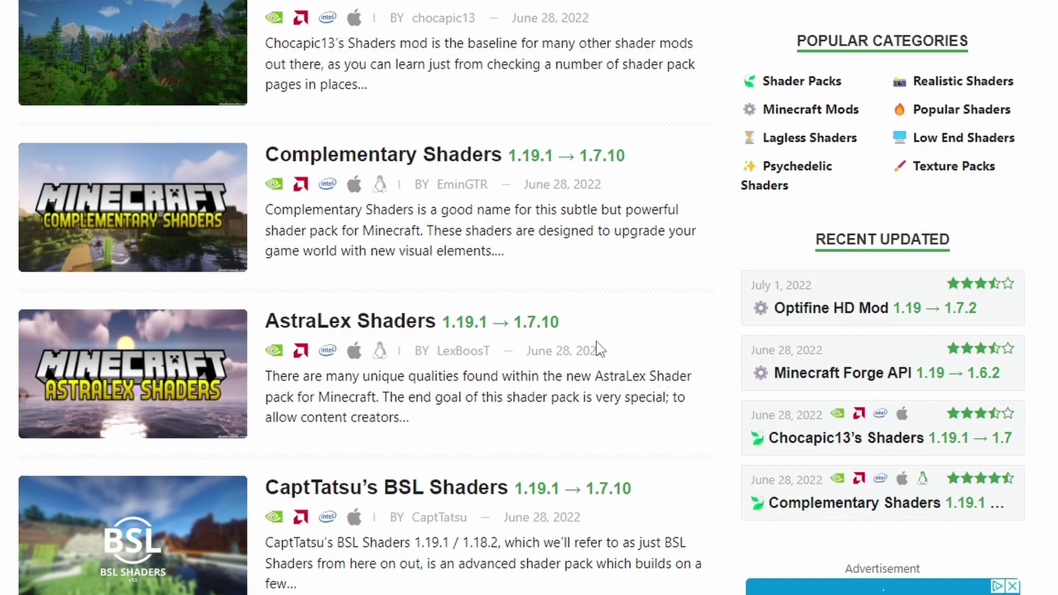
pyautogui.scroll(-2, 593, 342)
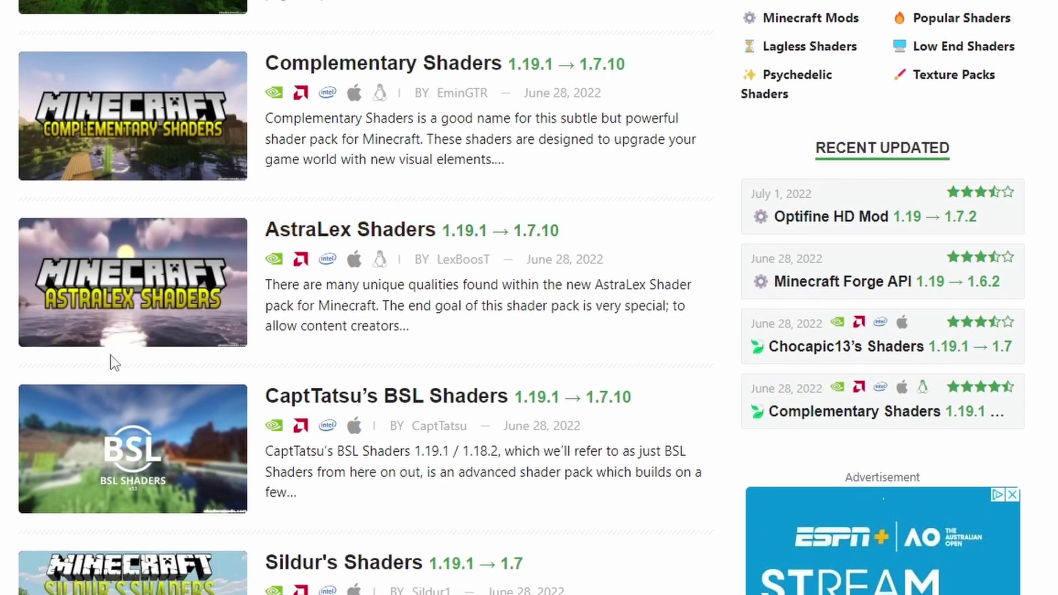
pyautogui.scroll(-4, 114, 361)
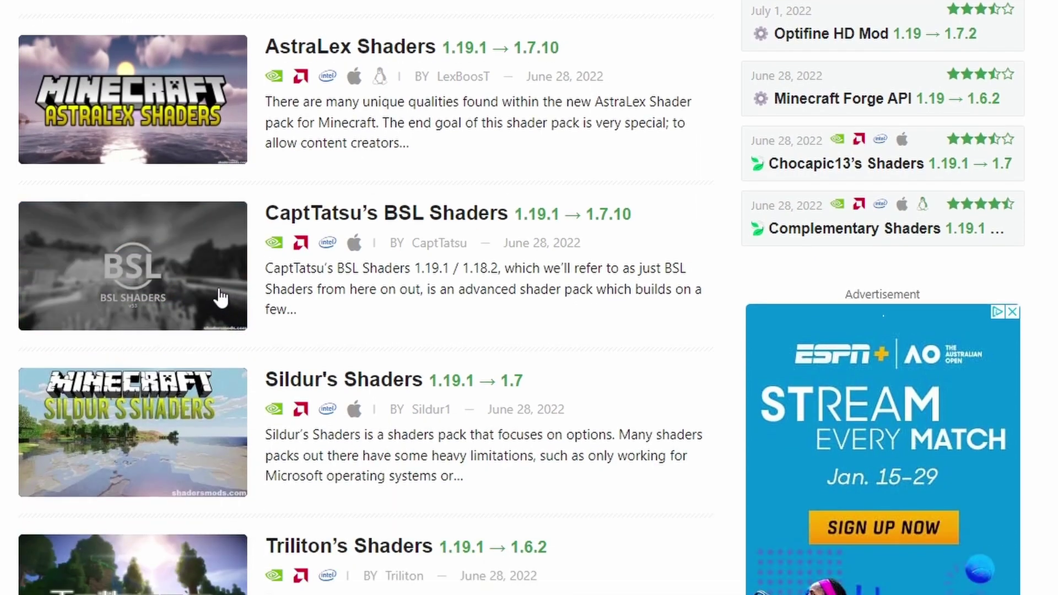
pyautogui.scroll(-4, 221, 297)
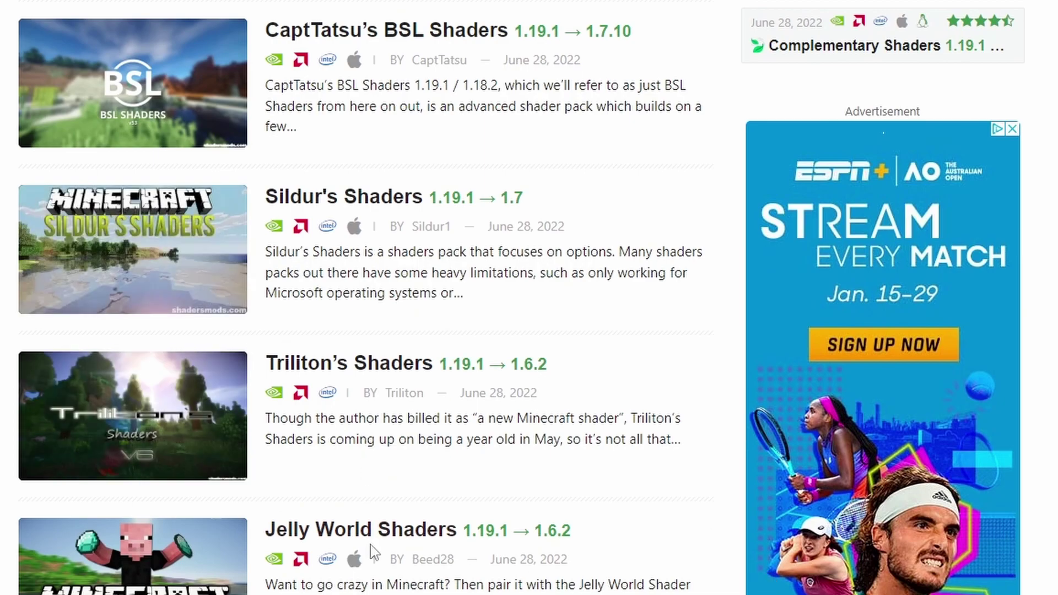
pyautogui.scroll(-2, 173, 488)
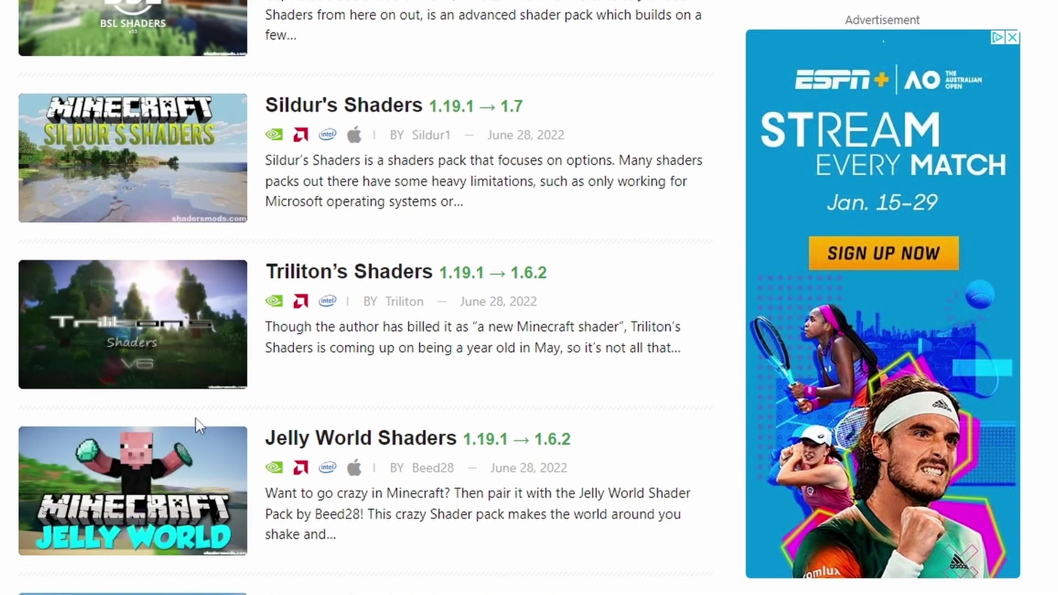
pyautogui.scroll(-8, 204, 401)
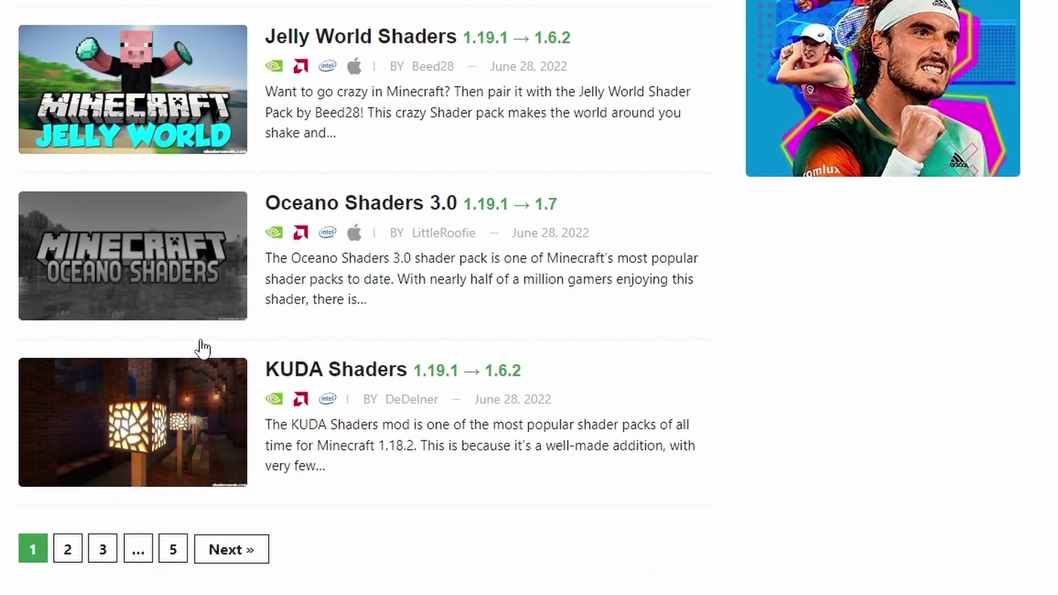
# Step: Examine the GPU and operating system compatibility icons on the listed shader packs
pyautogui.scroll(20, 402, 499)
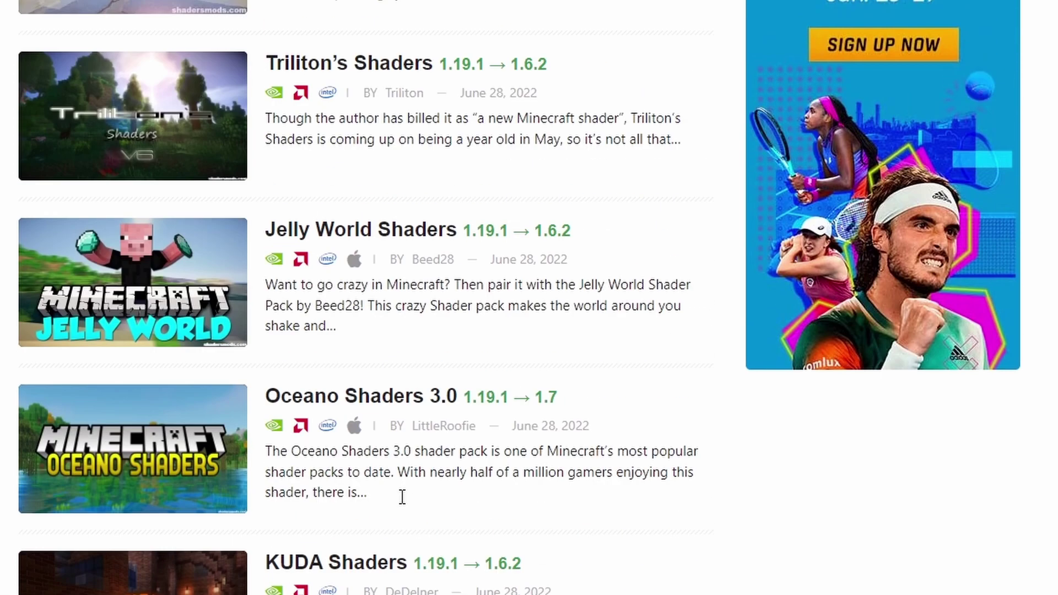
pyautogui.scroll(-20, 347, 584)
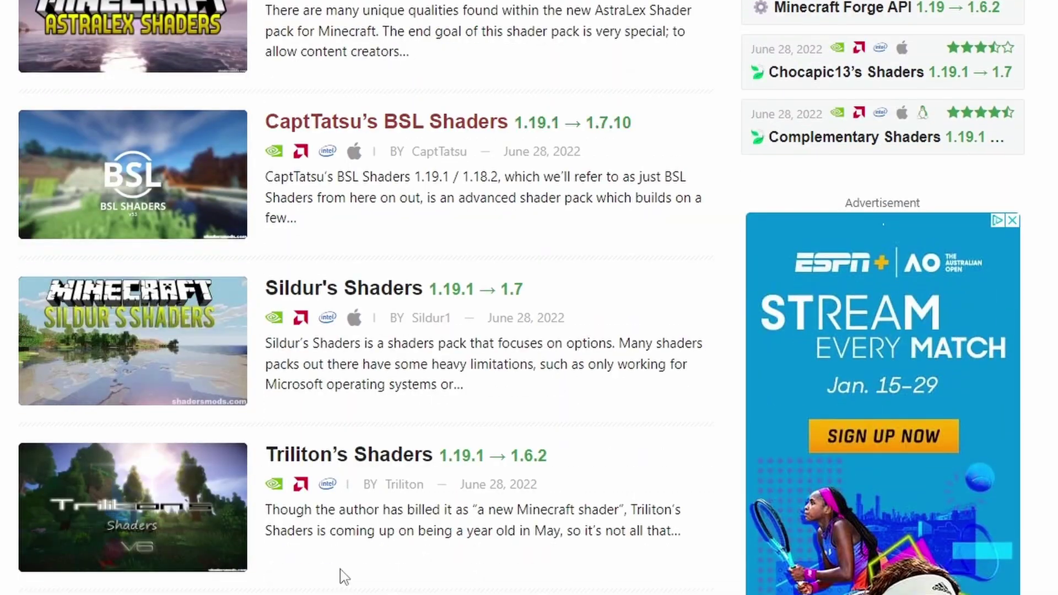
pyautogui.scroll(8, 342, 573)
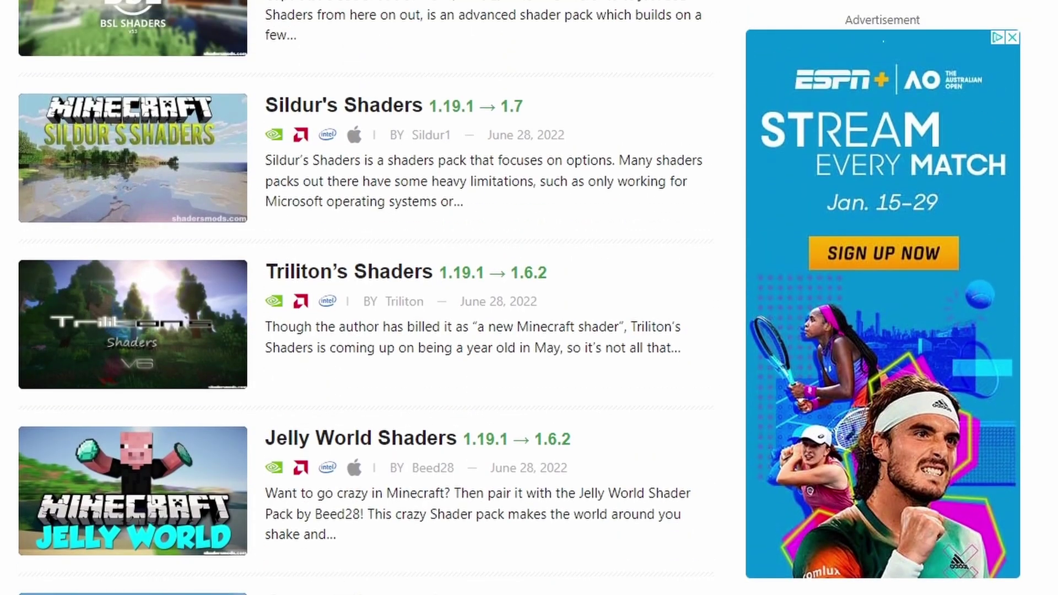
pyautogui.scroll(12, 453, 515)
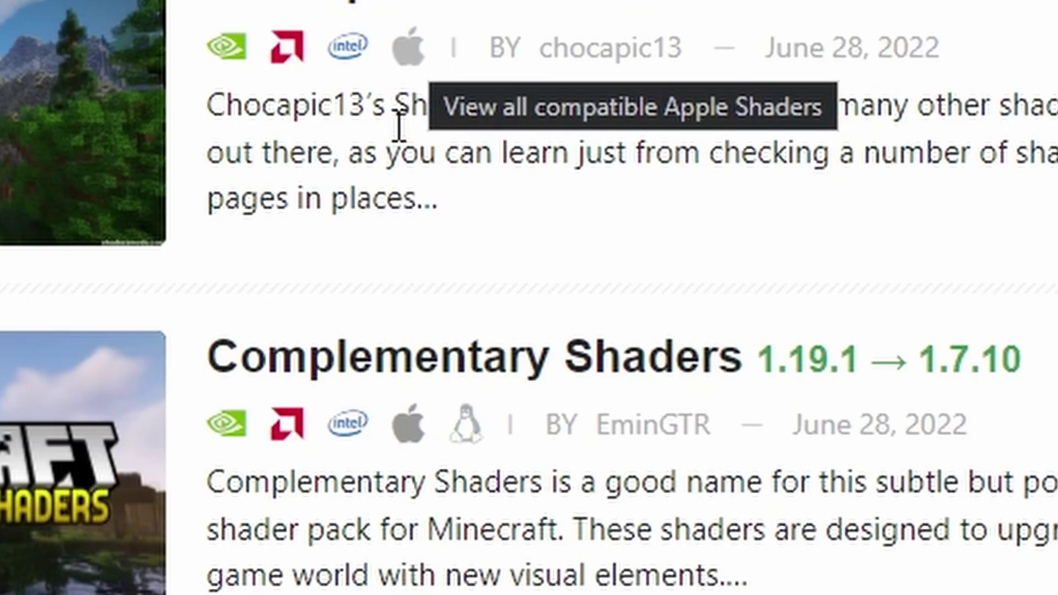
pyautogui.scroll(-12, 530, 297)
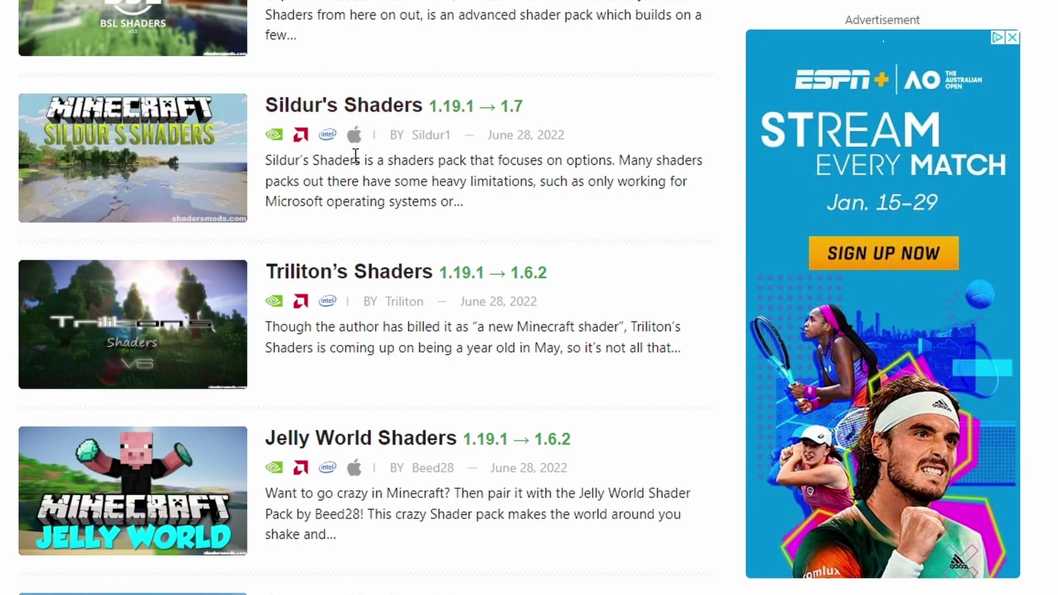
pyautogui.scroll(8, 355, 156)
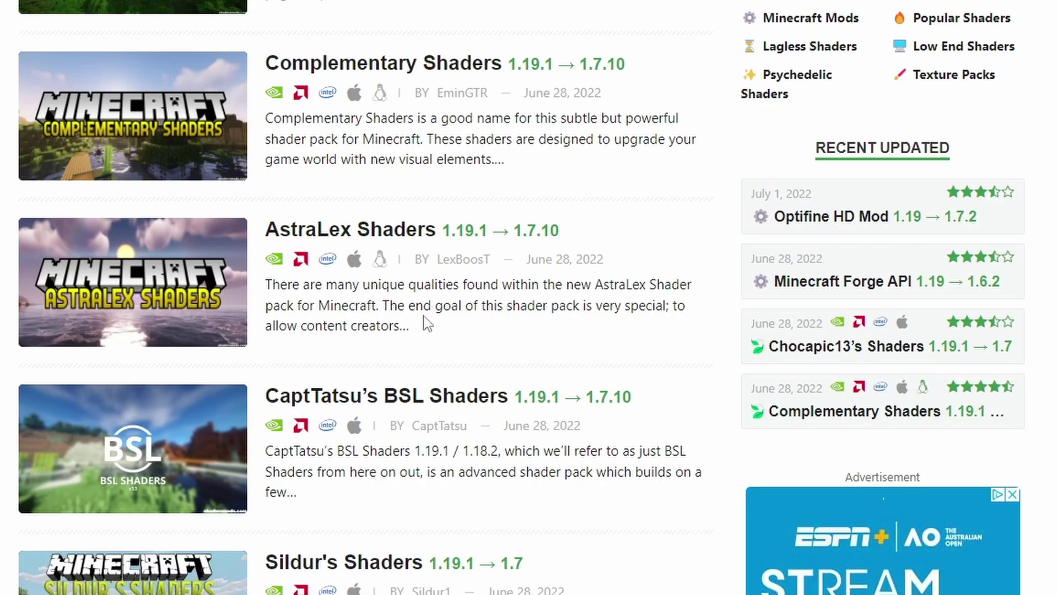
# Step: Open the ProjectLUMA Shaders page from a further listing page and view its visual comparison with vanilla Minecraft
pyautogui.scroll(-13, 385, 344)
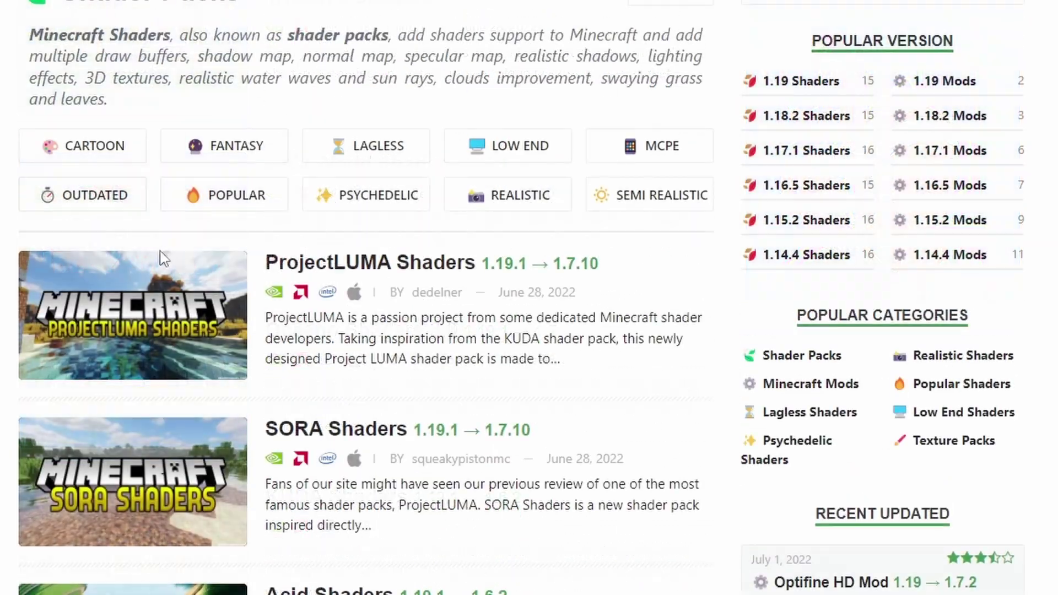
pyautogui.click(173, 329)
pyautogui.scroll(-15, 554, 307)
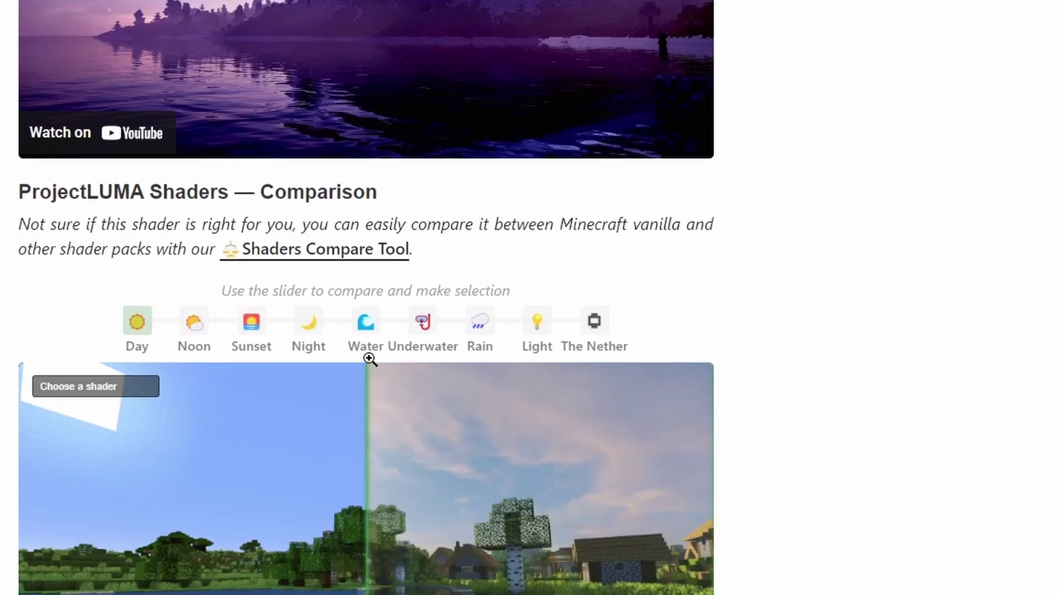
pyautogui.scroll(3, 369, 359)
pyautogui.scroll(-6, 371, 358)
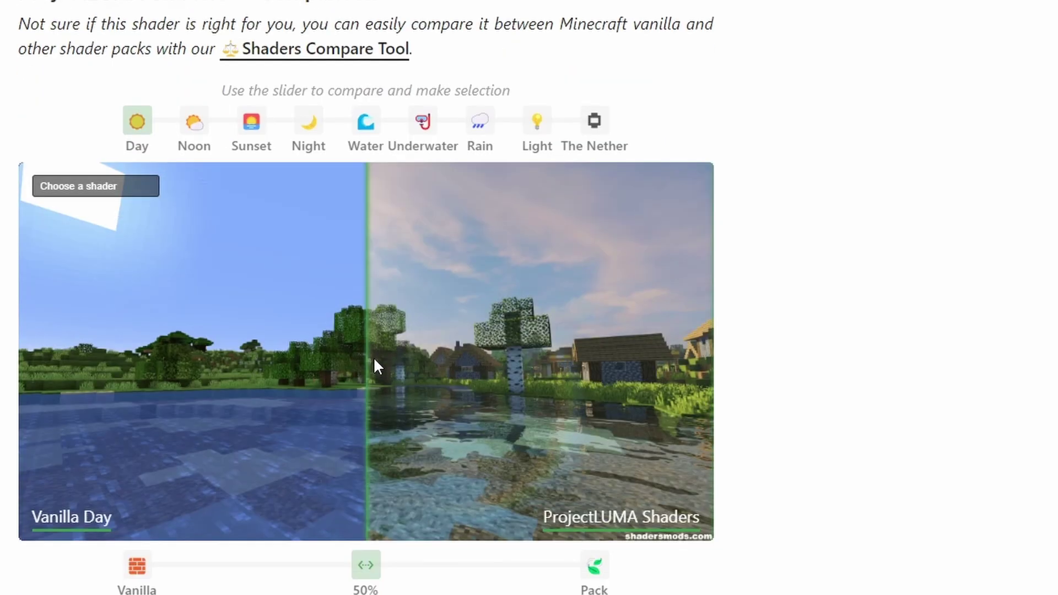
# Step: Read the ProjectLUMA installation guide and its requirements
pyautogui.scroll(-8, 375, 365)
pyautogui.scroll(-7, 403, 343)
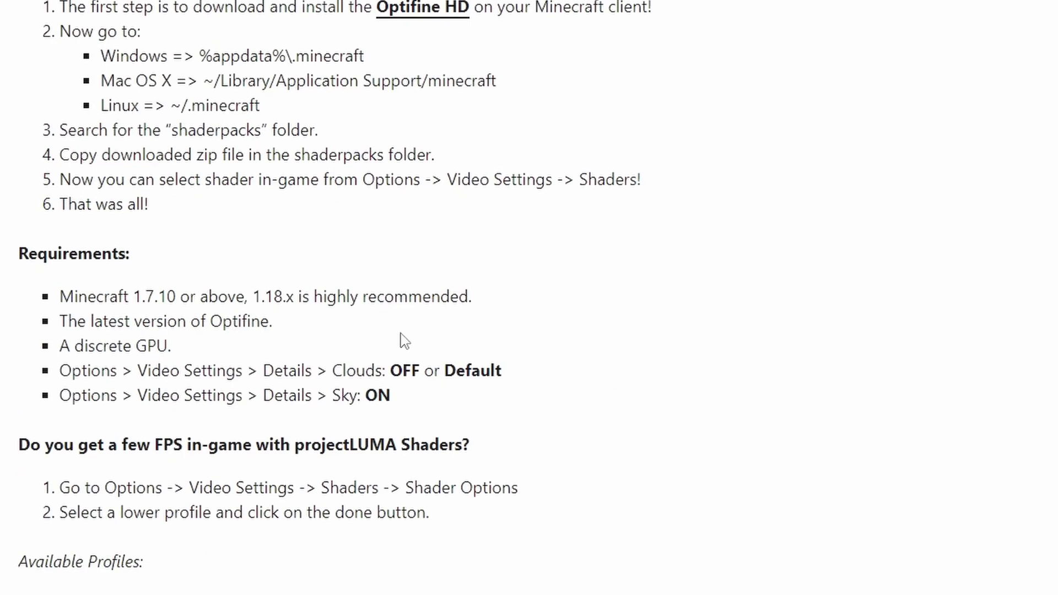
pyautogui.scroll(-15, 397, 335)
pyautogui.scroll(20, 467, 256)
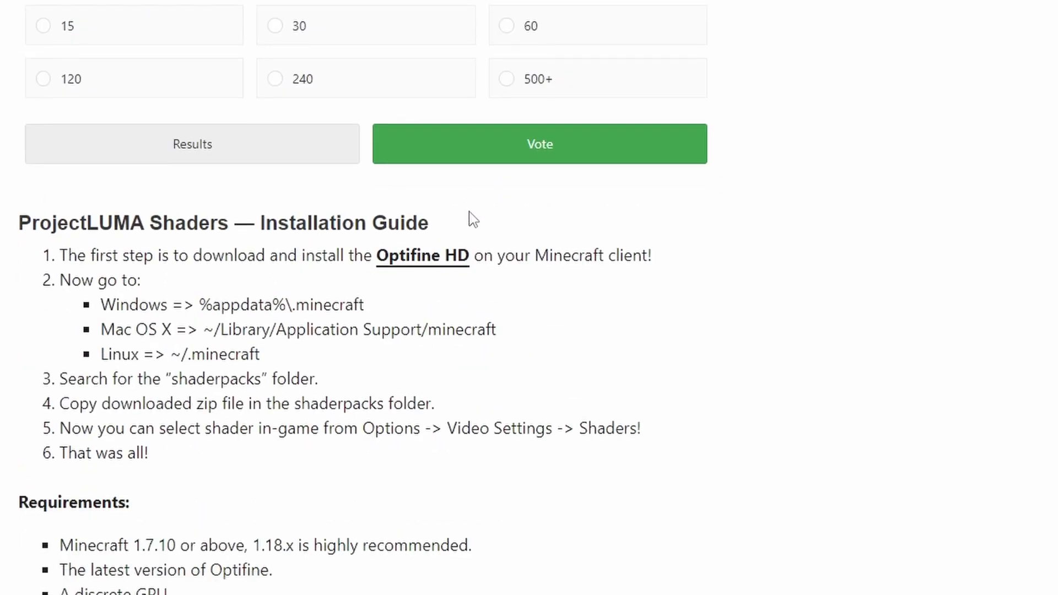
pyautogui.scroll(-9, 473, 219)
pyautogui.scroll(5, 454, 130)
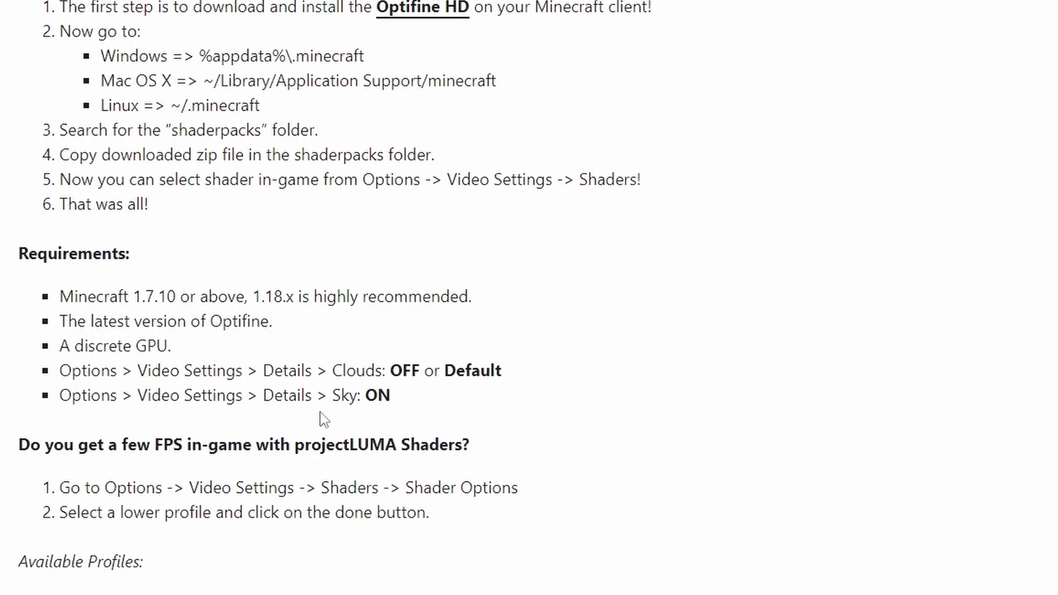
# Step: Review the projectLUMA download links and compatible versions, and open the pack's official source page to read its description
pyautogui.scroll(-10, 324, 420)
pyautogui.scroll(-2, 244, 386)
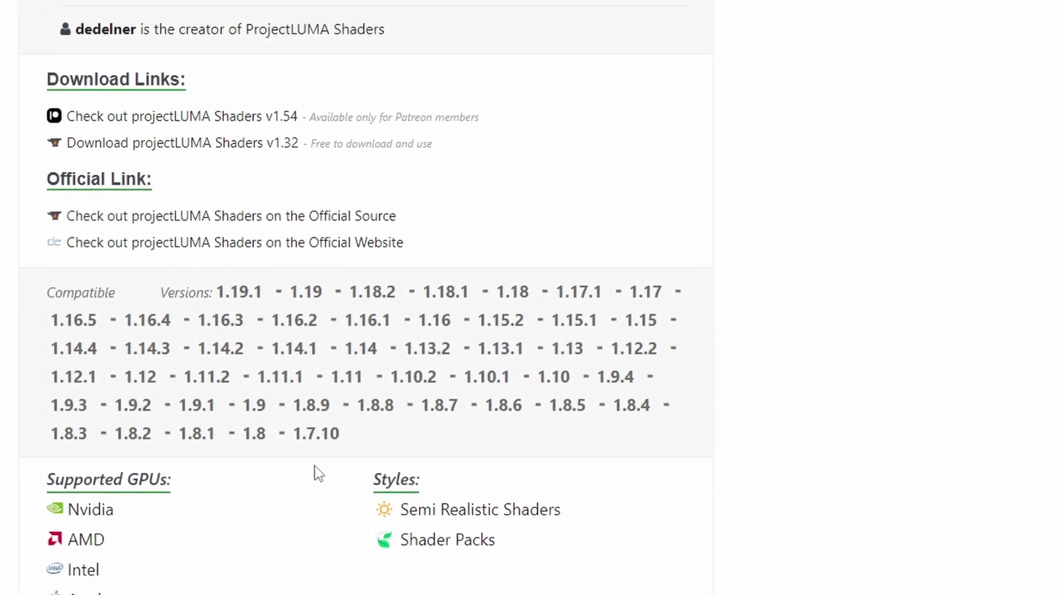
pyautogui.scroll(-2, 255, 520)
pyautogui.scroll(4, 241, 463)
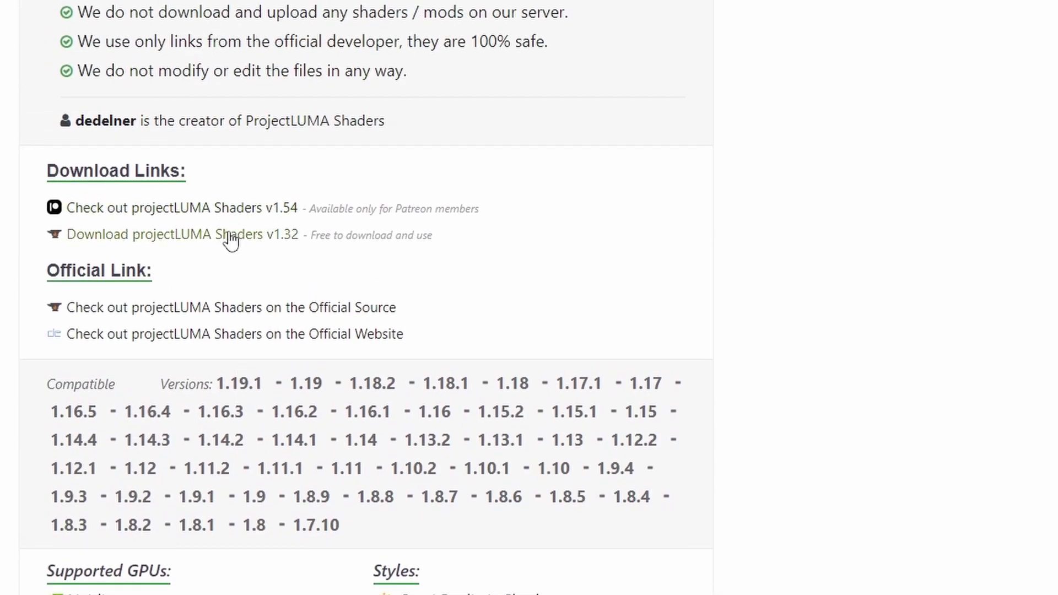
pyautogui.click(193, 308)
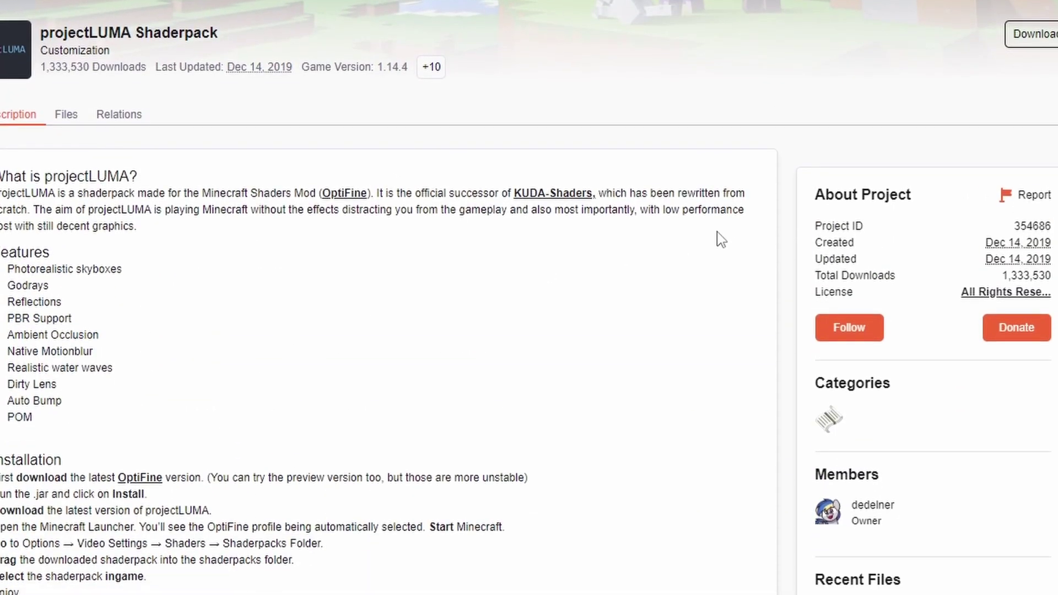
pyautogui.scroll(-5, 361, 267)
pyautogui.scroll(7, 420, 315)
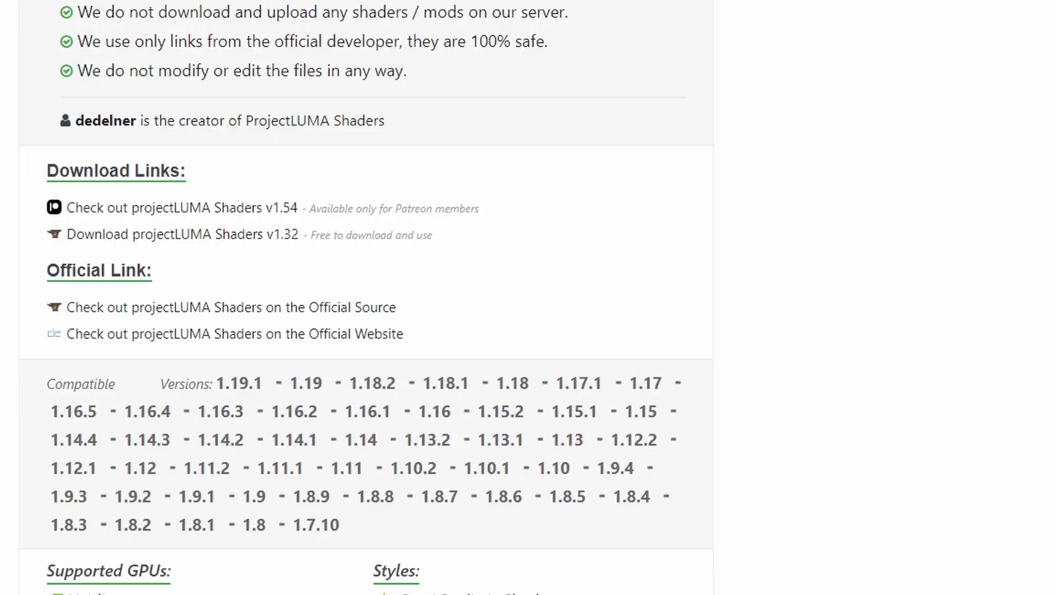
pyautogui.scroll(7, 386, 322)
pyautogui.scroll(15, 386, 322)
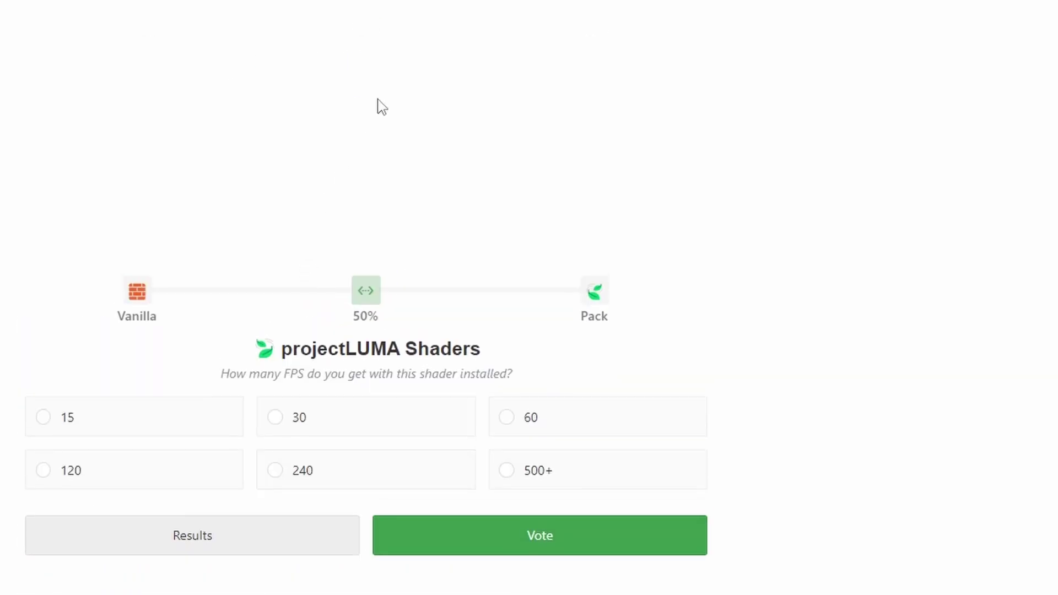
pyautogui.scroll(20, 422, 166)
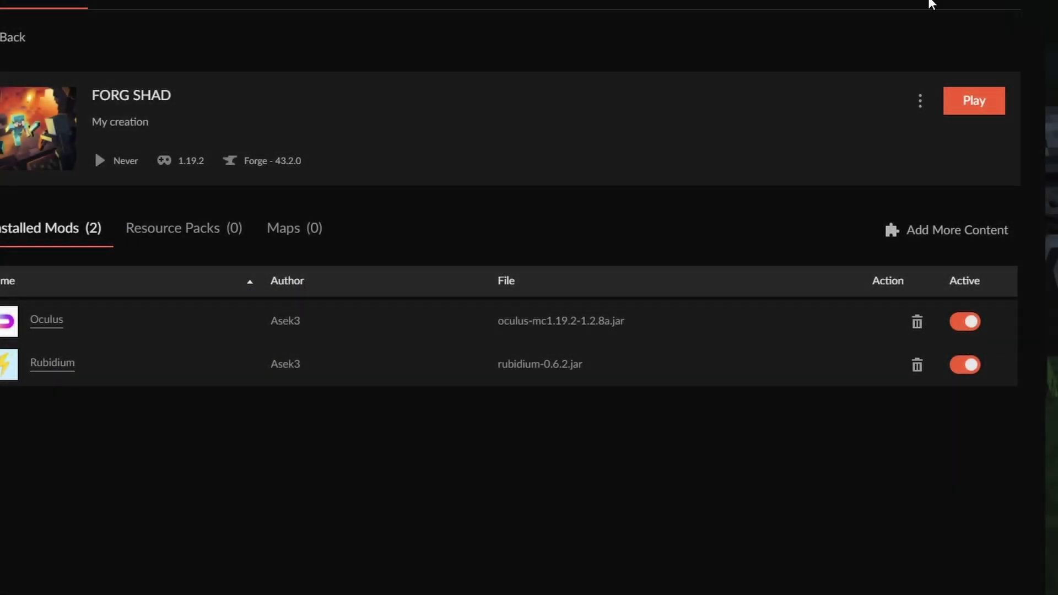
# Step: Switch to the CurseForge app, open the FORG SHAD profile's folder in File Explorer and select its full path
pyautogui.click(920, 101)
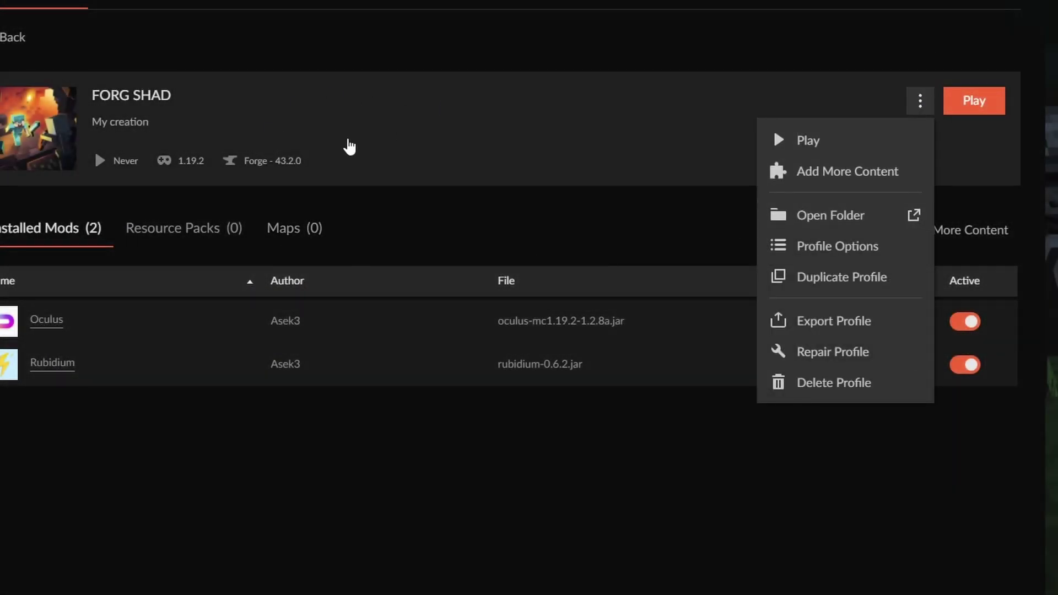
pyautogui.click(346, 495)
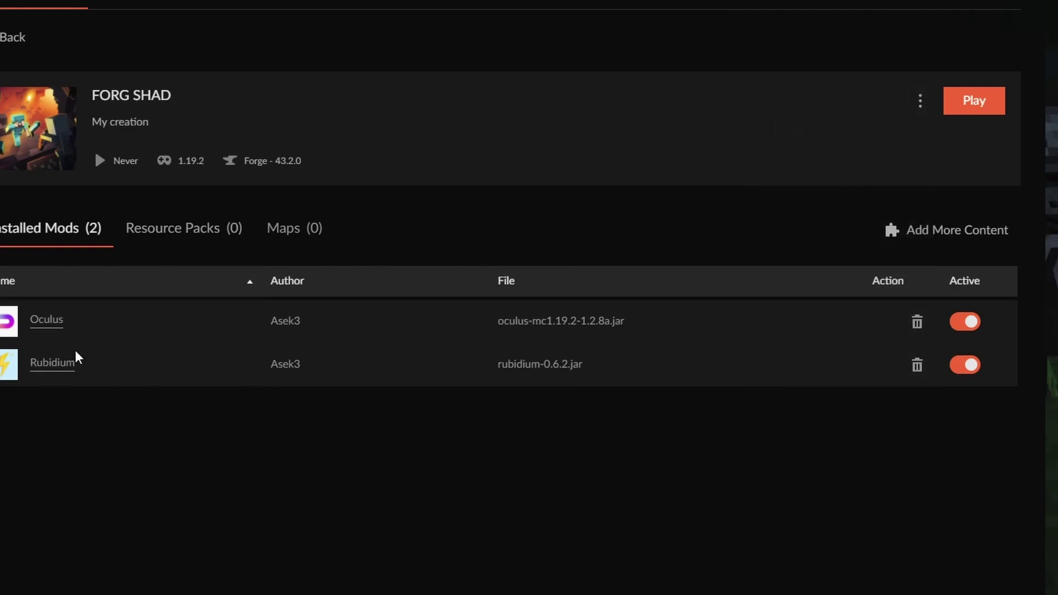
pyautogui.click(920, 101)
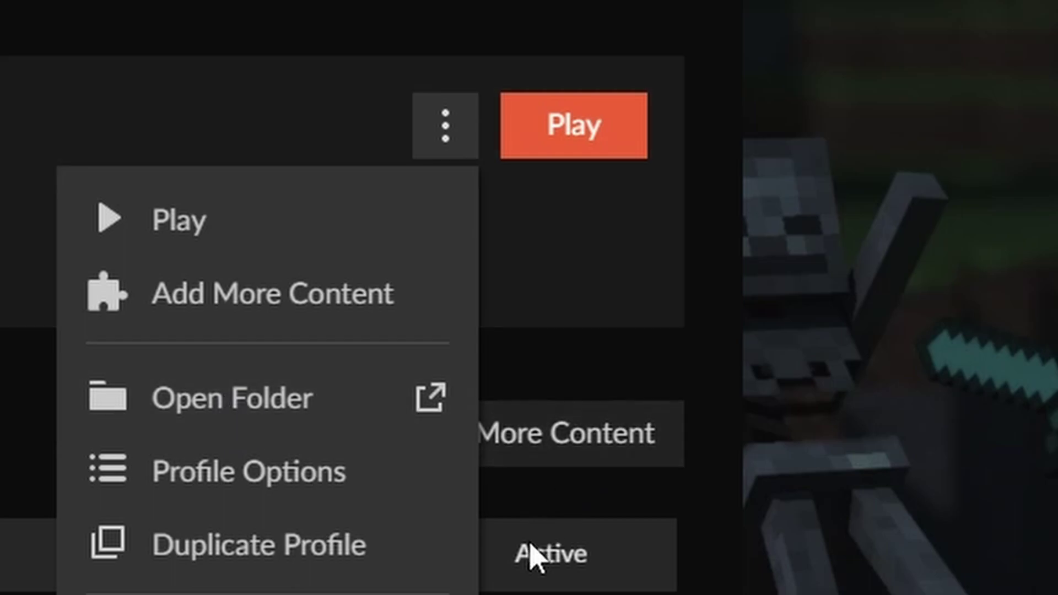
pyautogui.click(287, 411)
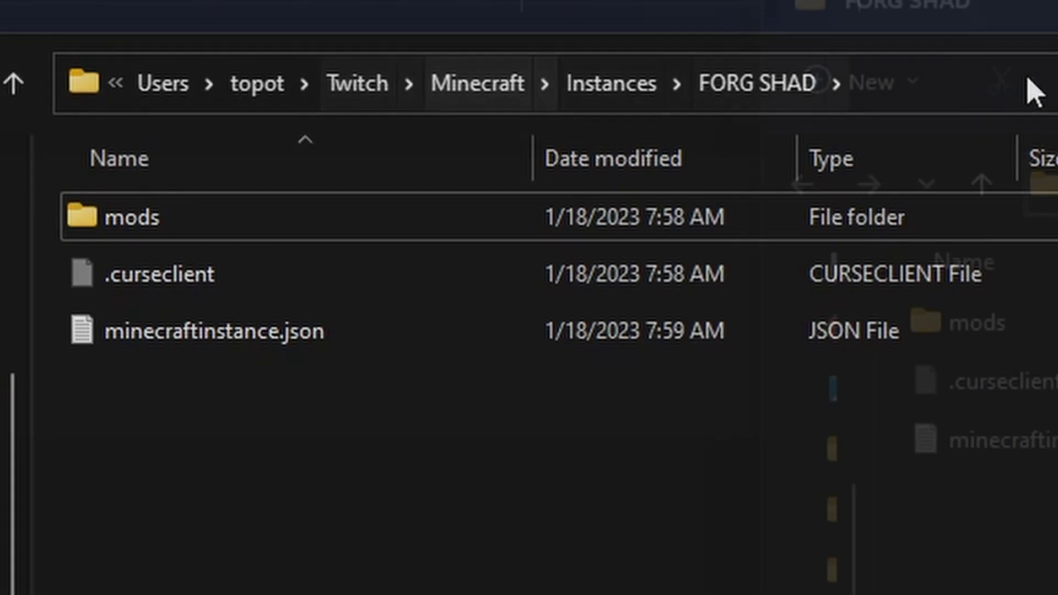
pyautogui.click(769, 92)
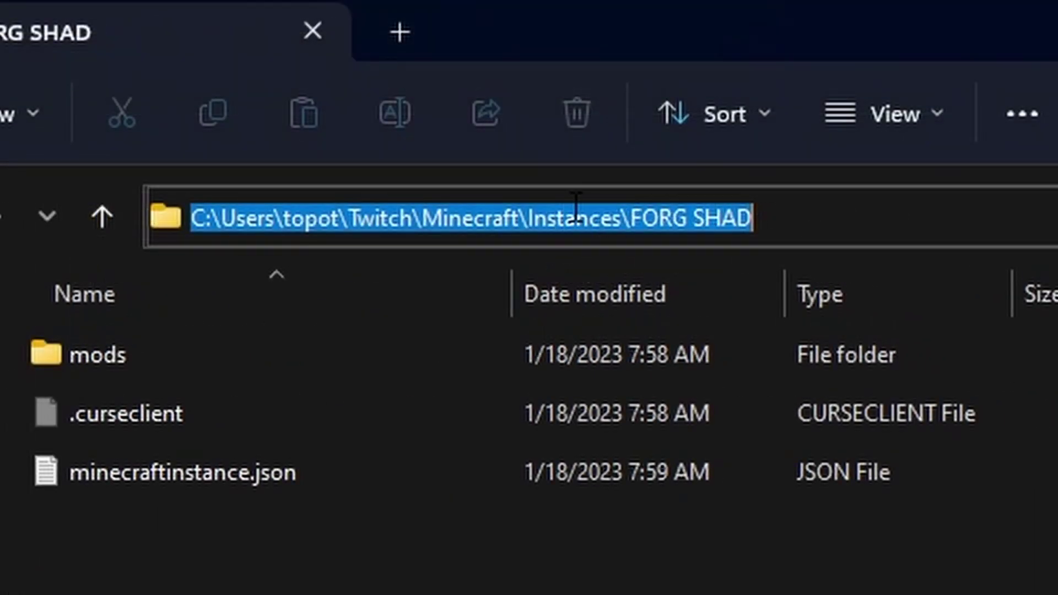
# Step: Navigate File Explorer to the %APPDATA% folder and locate the .minecraft folder in it
pyautogui.write('%appdat')
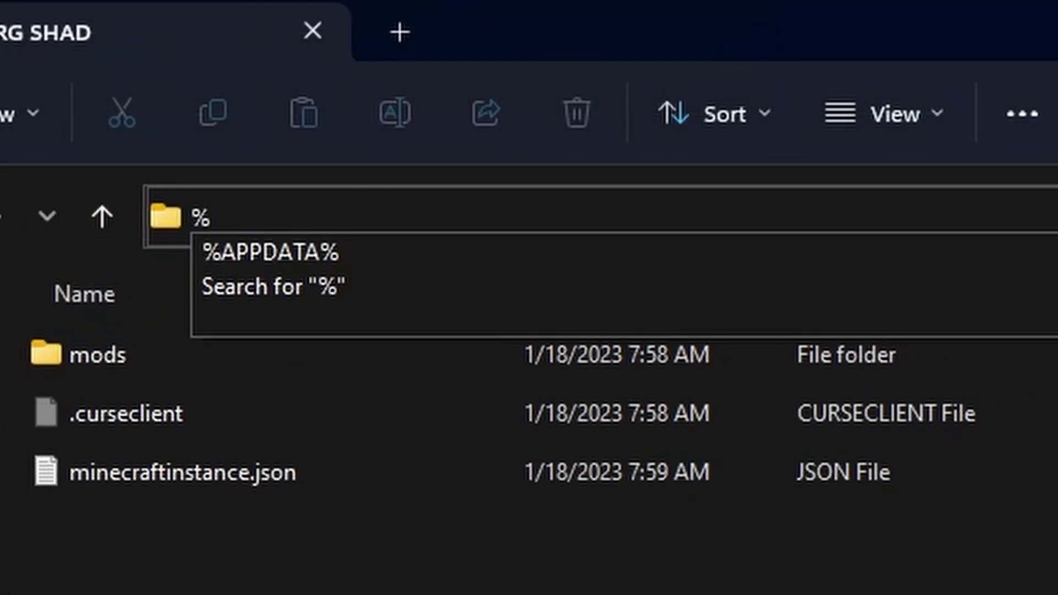
pyautogui.press('Down')
pyautogui.press('Down')
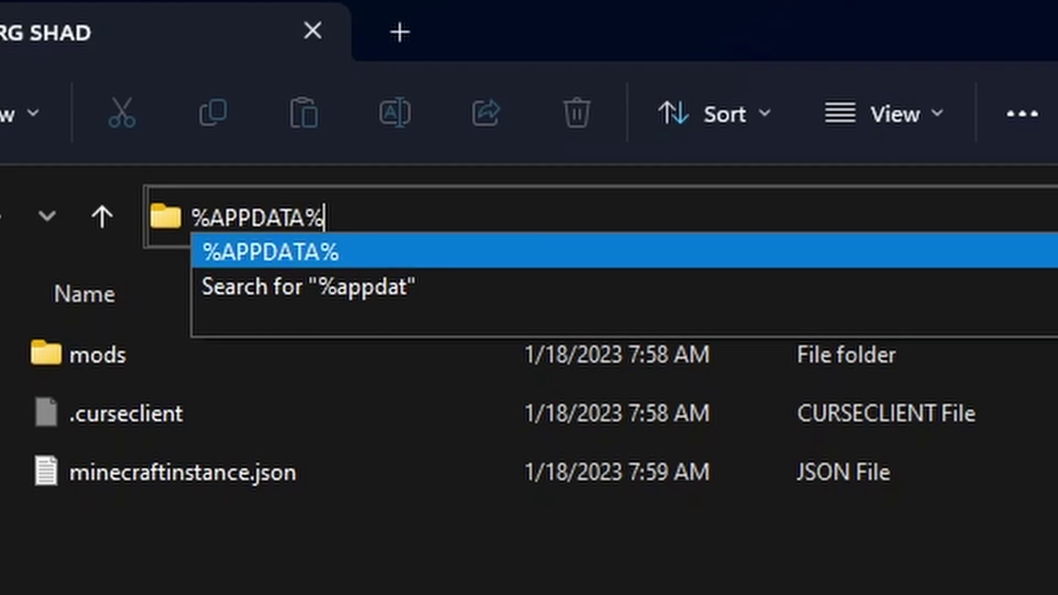
pyautogui.press('Up')
pyautogui.press('Return')
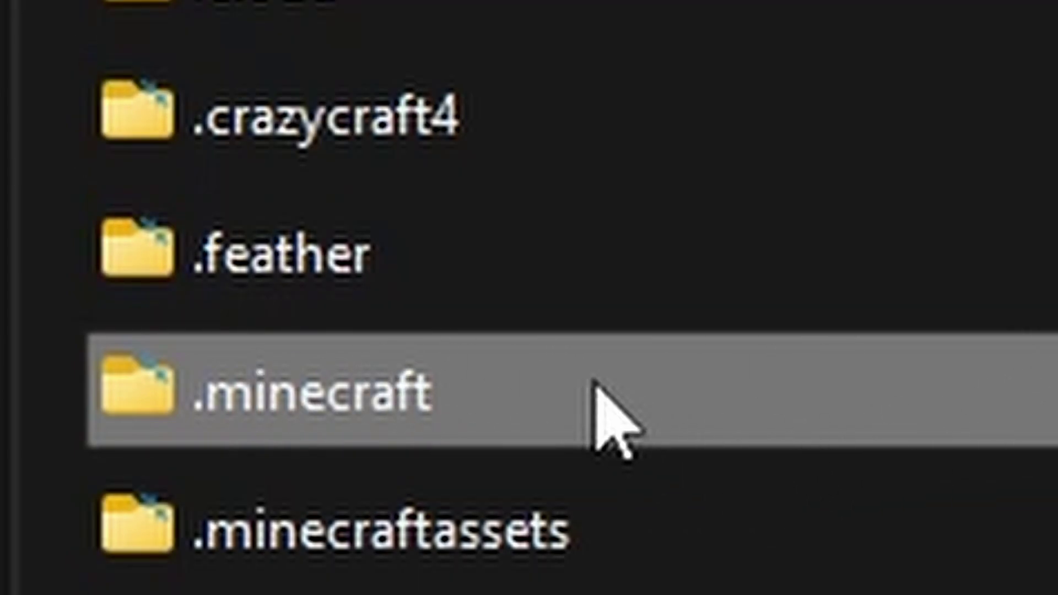
pyautogui.moveTo(561, 396)
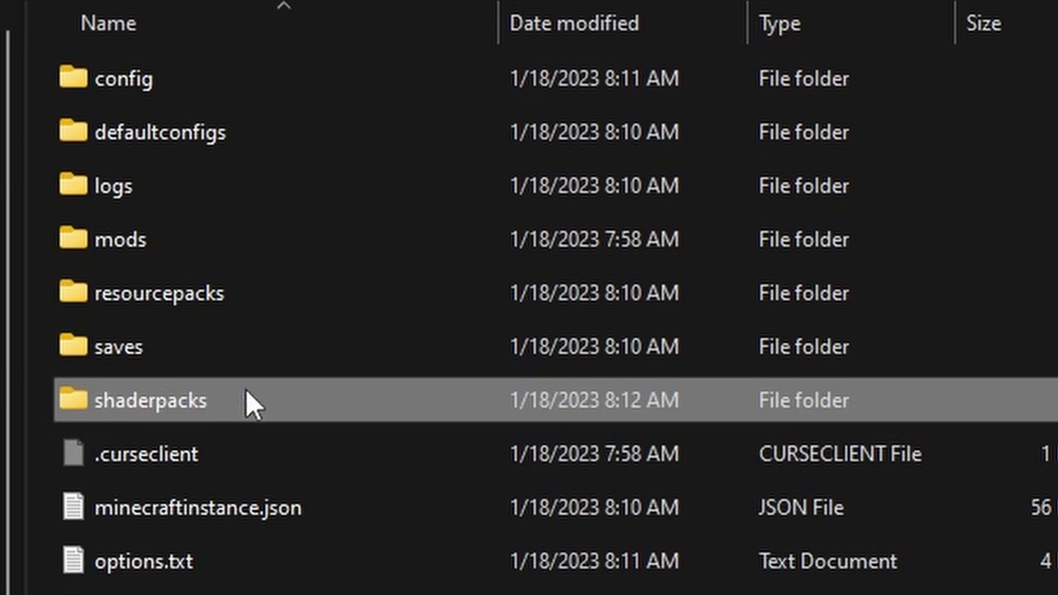
# Step: Open the profile's shaderpacks folder and look inside projectLUMA+-+v1.32.zip, returning to the shaderpacks folder
pyautogui.doubleClick(291, 398)
pyautogui.click(249, 97)
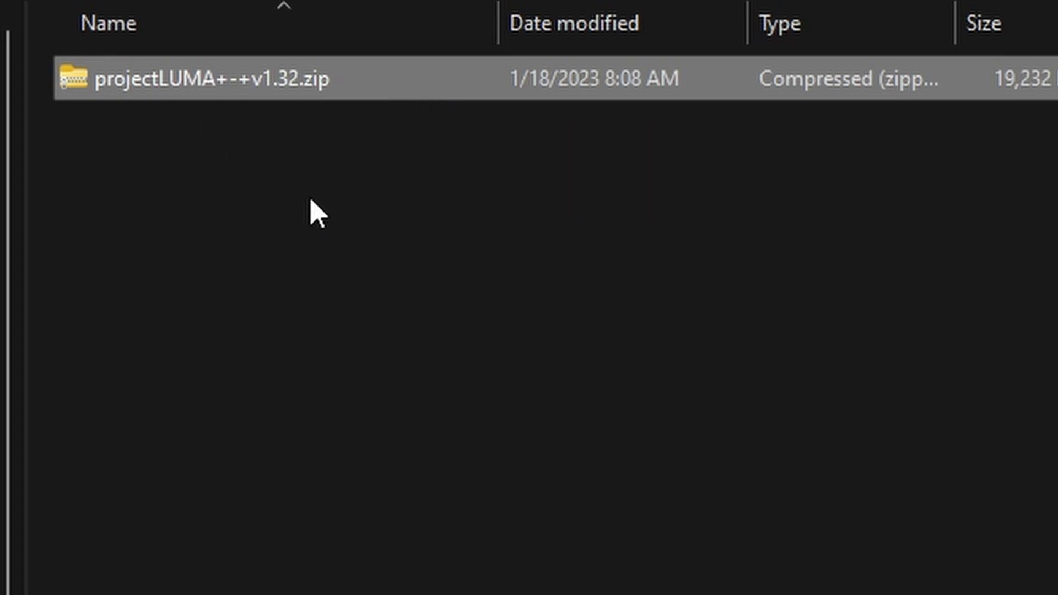
pyautogui.doubleClick(194, 77)
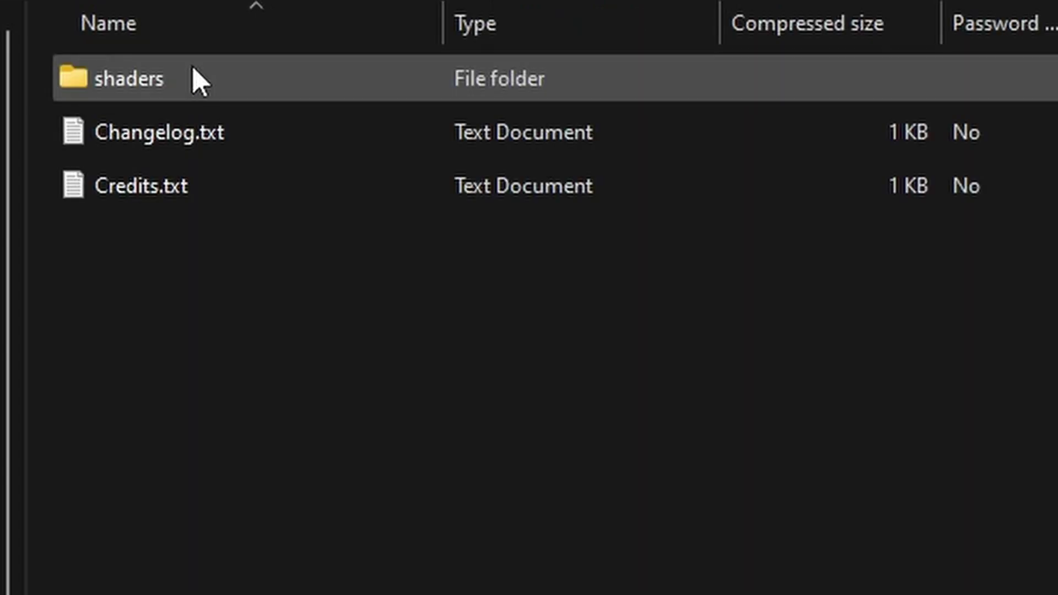
pyautogui.hotkey('alt', 'Left')
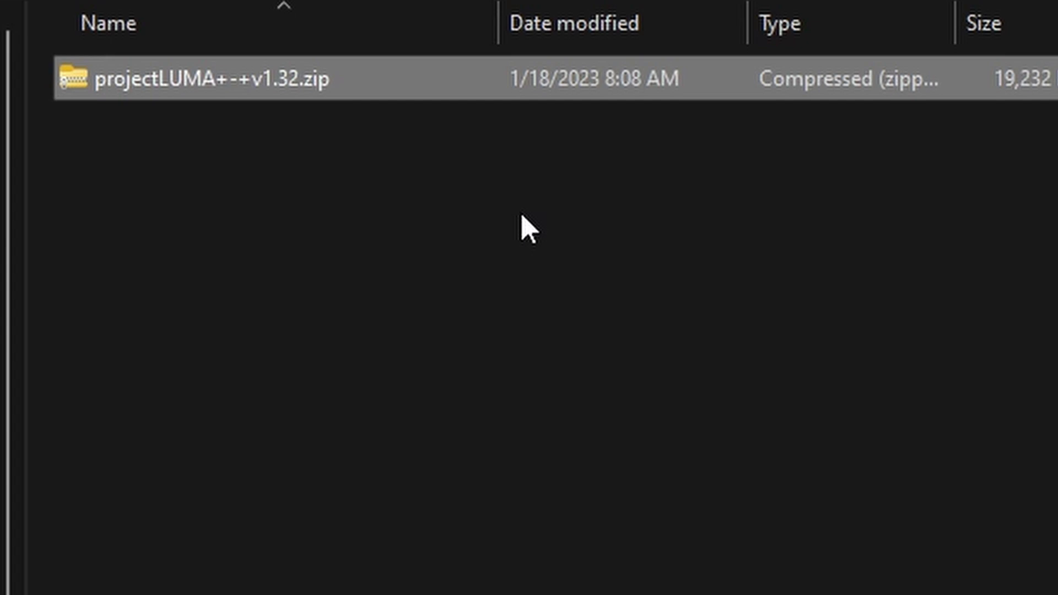
pyautogui.click(208, 98)
pyautogui.click(446, 352)
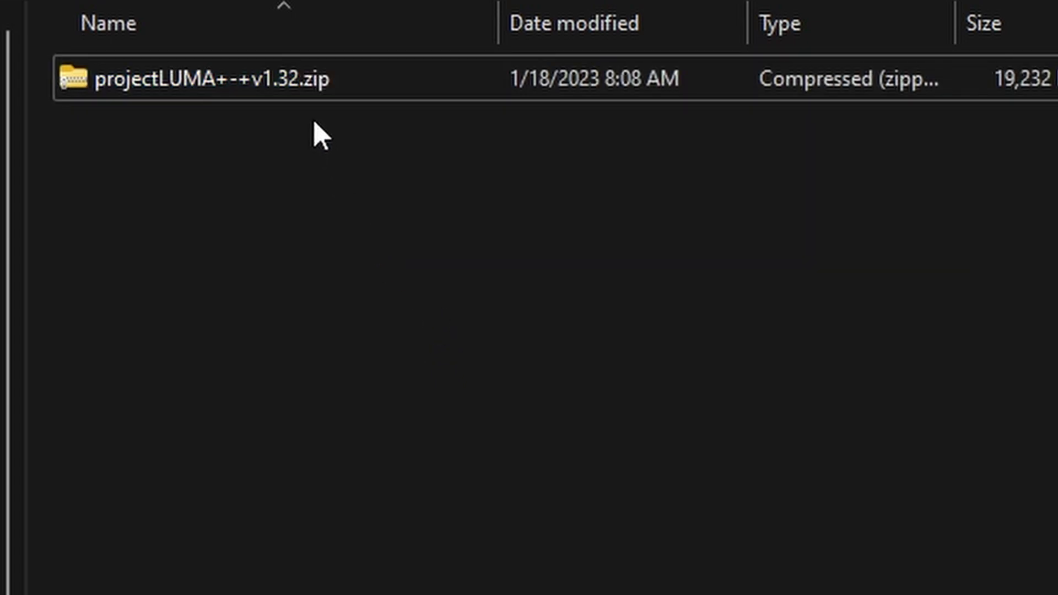
# Step: Reopen the projectLUMA archive to check its shaders folder, Changelog.txt and Credits.txt, and go back to the shaderpacks folder
pyautogui.doubleClick(259, 83)
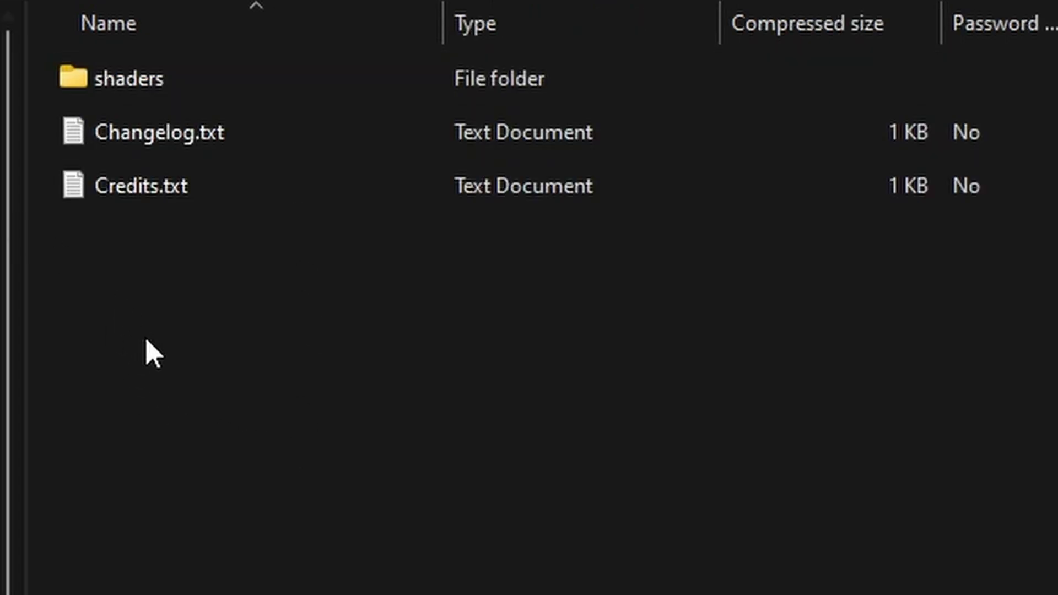
pyautogui.moveTo(229, 289); pyautogui.dragTo(232, 40)
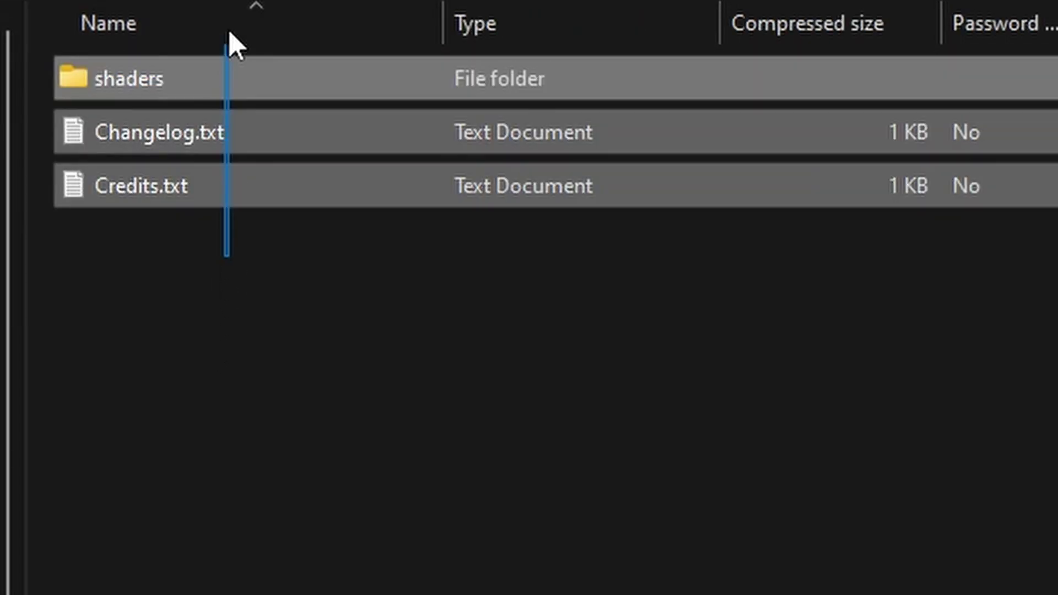
pyautogui.click(366, 435)
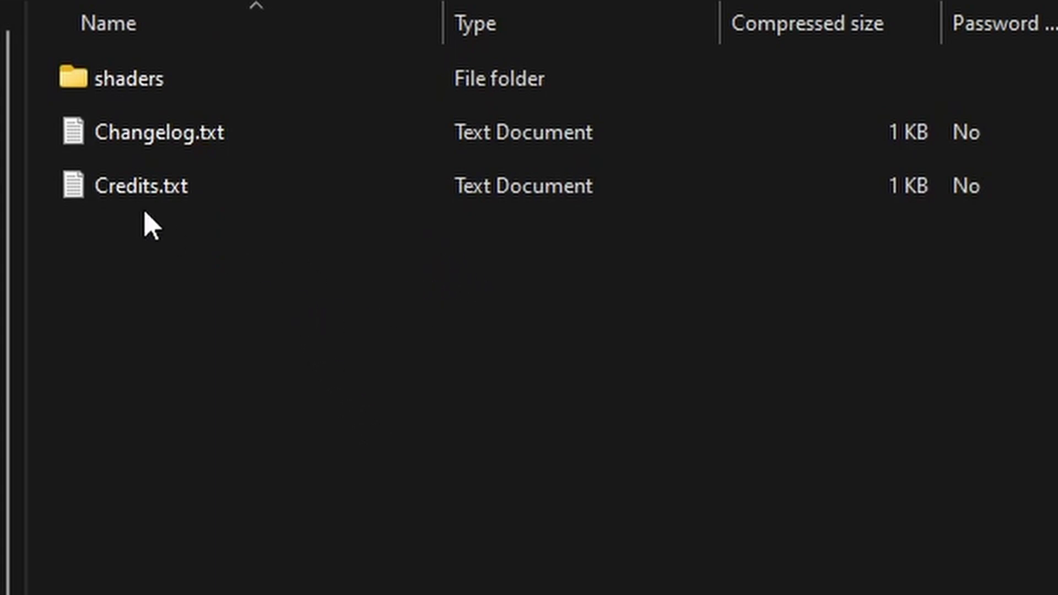
pyautogui.hotkey('alt', 'Left')
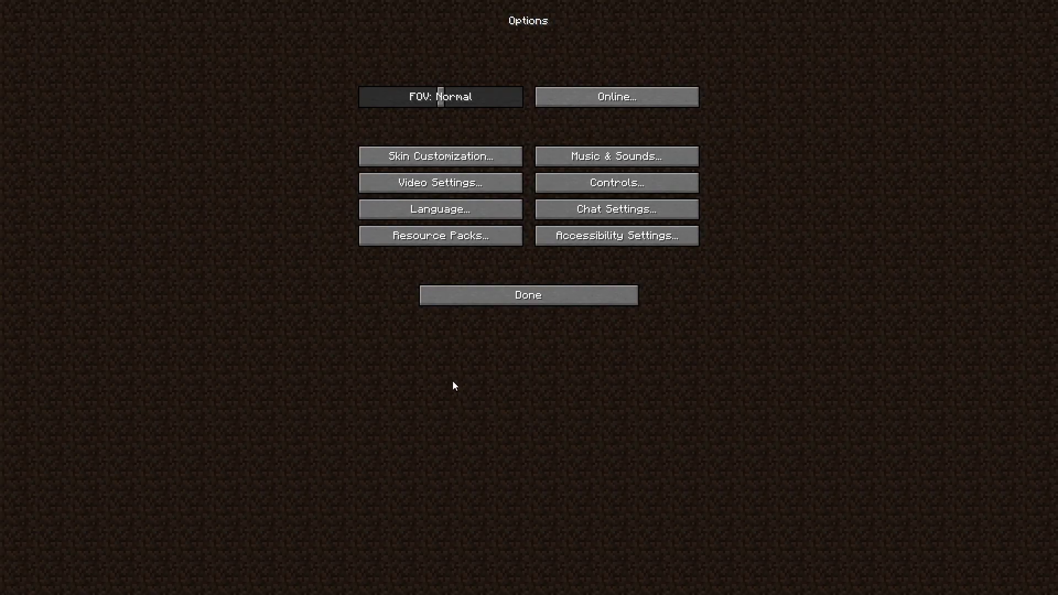
# Step: Select projectLUMA+-+v1.32.zip as the shader pack in Minecraft's video settings, apply it and leave the shader pack screen
pyautogui.click(478, 184)
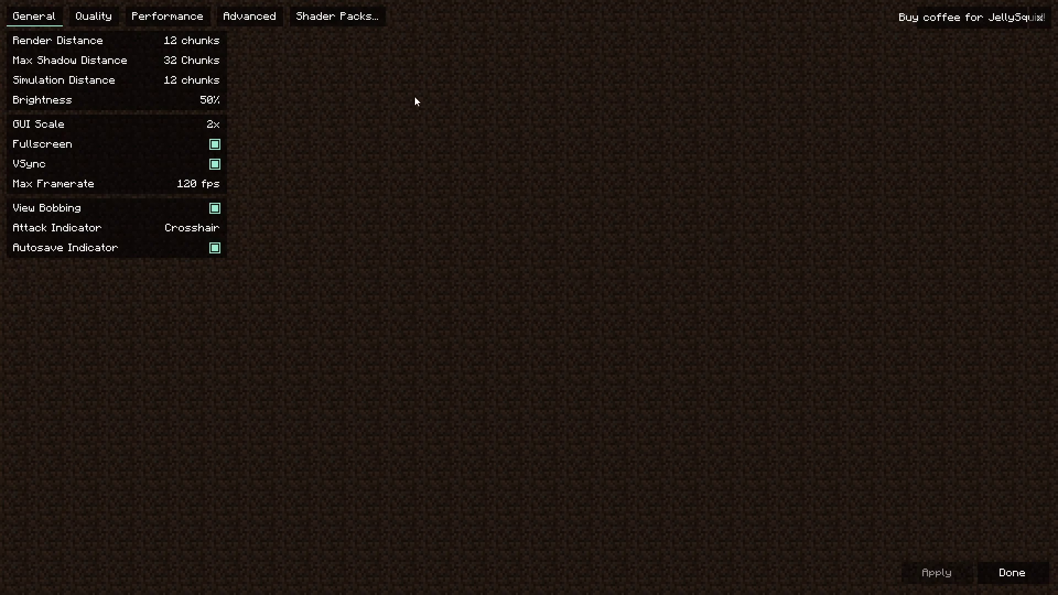
pyautogui.click(338, 16)
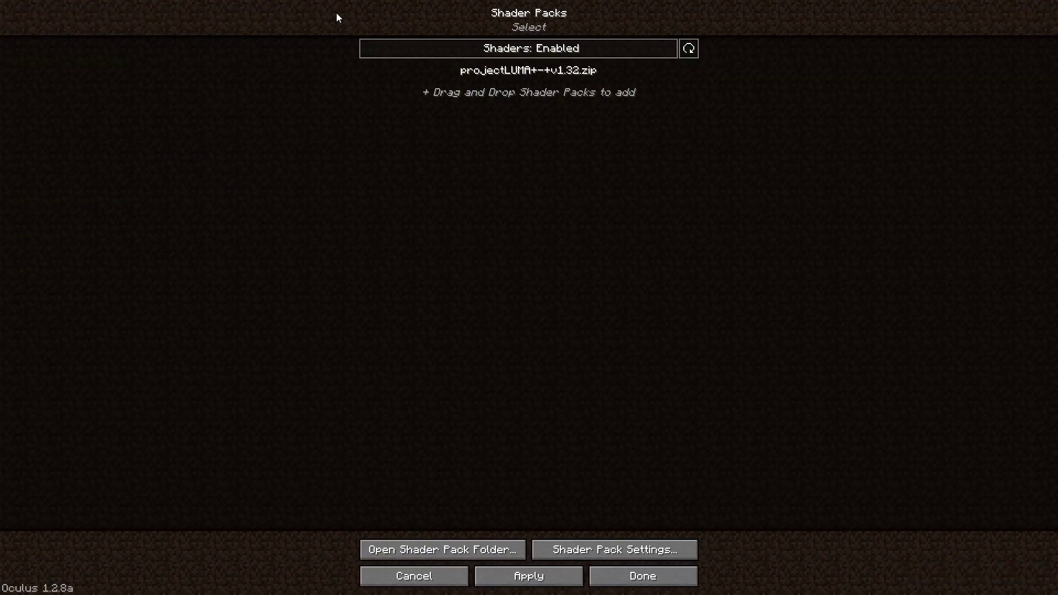
pyautogui.click(541, 77)
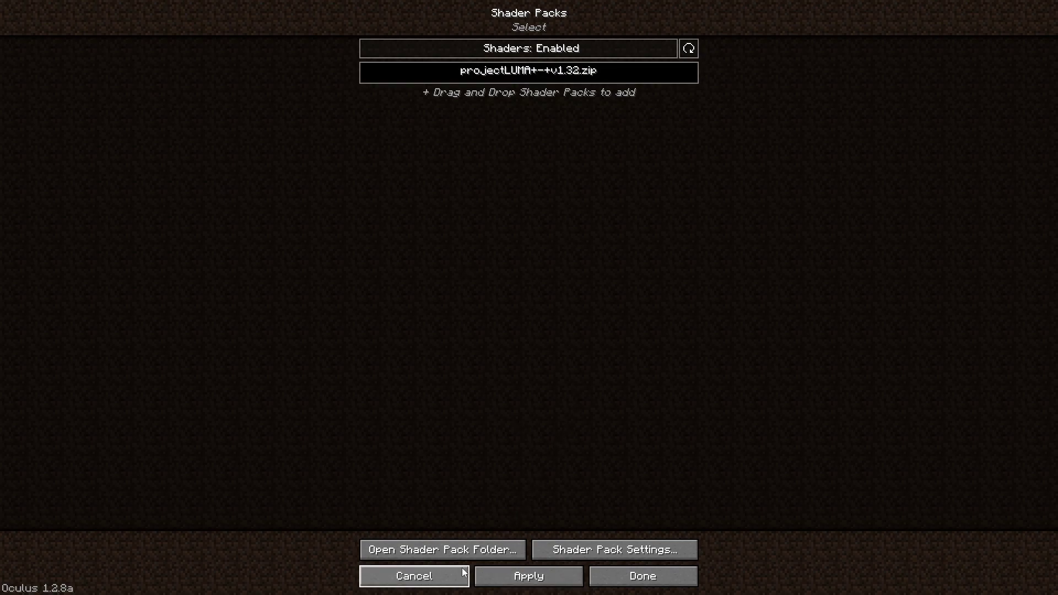
pyautogui.click(532, 568)
pyautogui.click(627, 578)
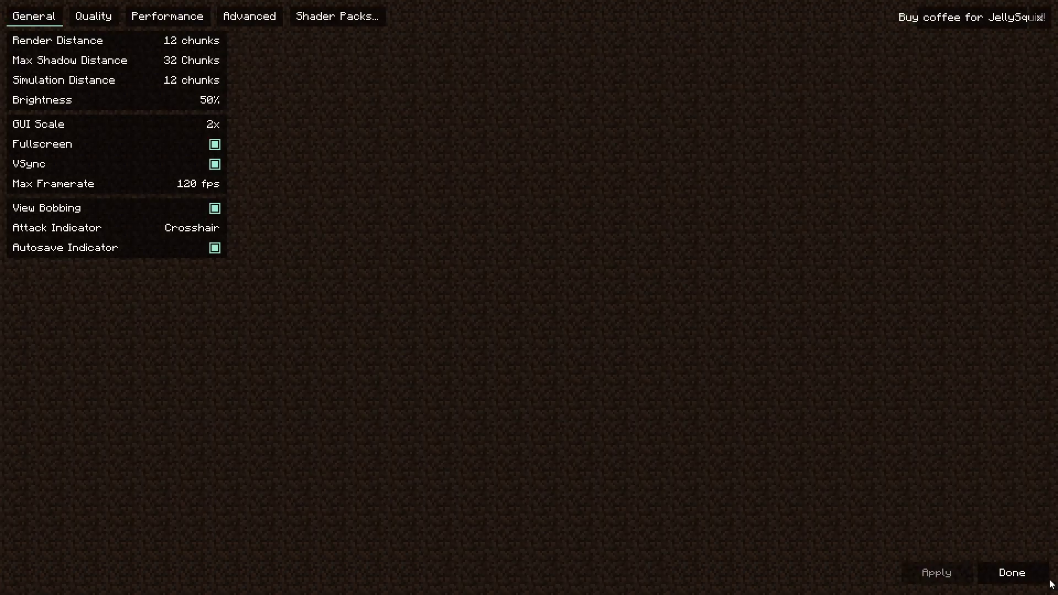